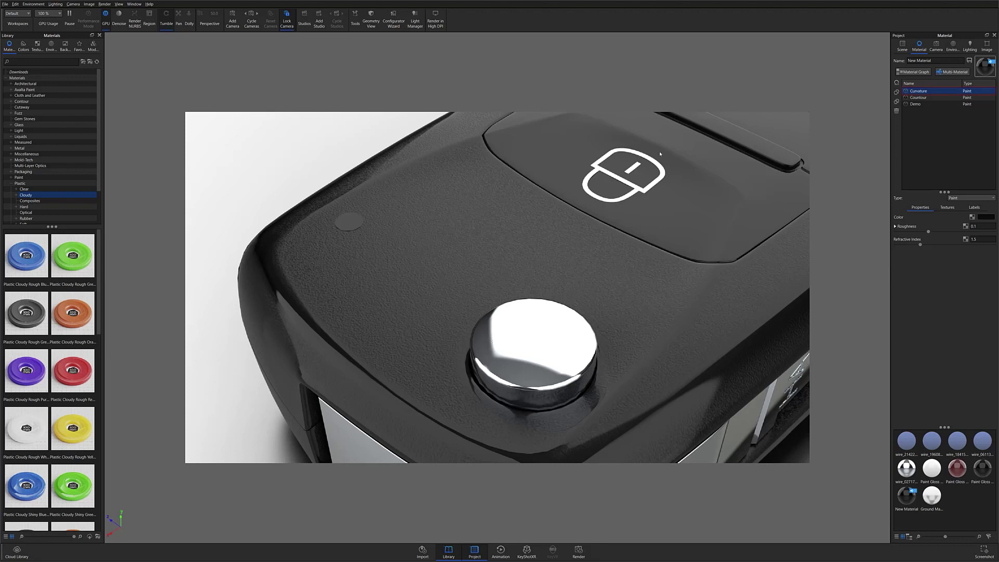
# Compare the Countour and Curvature versions of the multi-material on the model, and make the Demo version active.
pyautogui.click(929, 98)
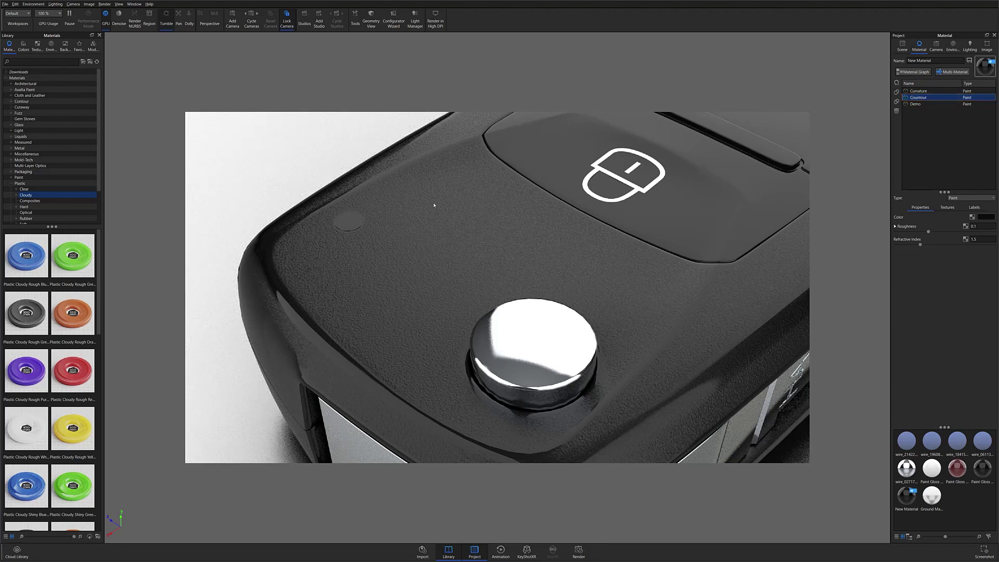
pyautogui.keyDown('ctrl'); pyautogui.click(938, 91); pyautogui.keyUp('ctrl')
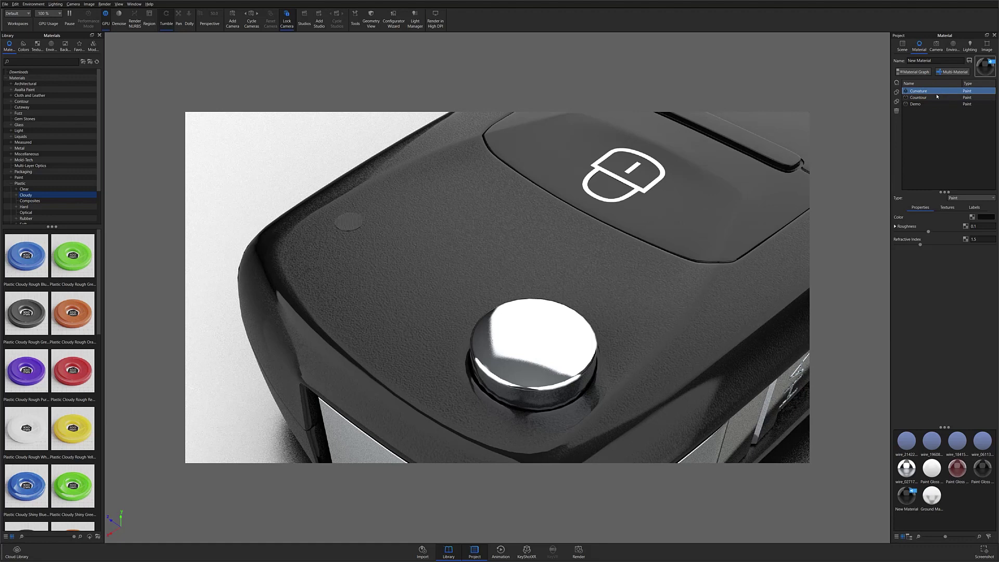
pyautogui.keyDown('ctrl'); pyautogui.click(936, 97); pyautogui.keyUp('ctrl')
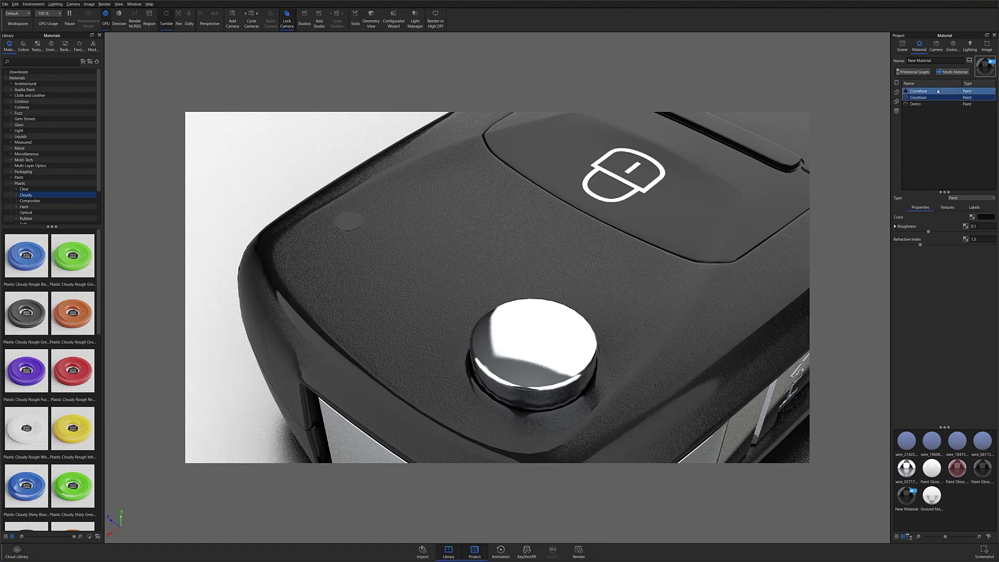
pyautogui.keyDown('ctrl'); pyautogui.click(938, 98); pyautogui.keyUp('ctrl')
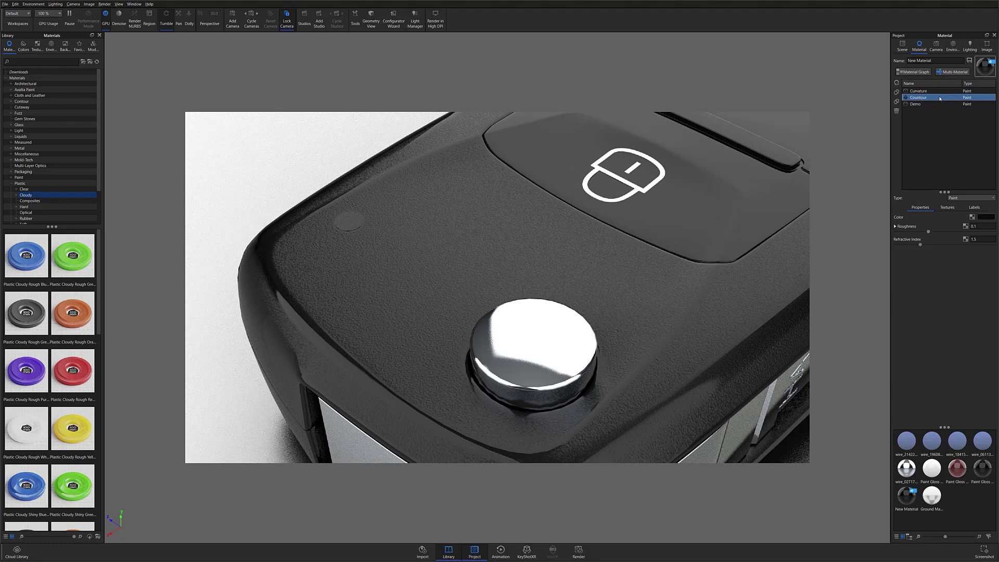
pyautogui.keyDown('ctrl'); pyautogui.click(909, 104); pyautogui.keyUp('ctrl')
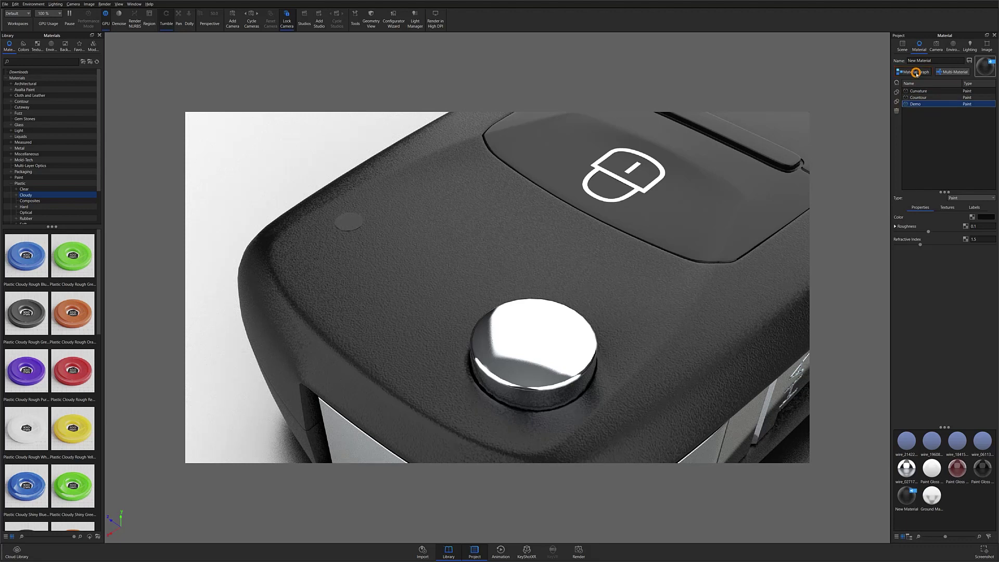
# Open the Demo material's node graph and spread out the Noise texture, surface Paint and gloss black Paint nodes.
pyautogui.click(916, 73)
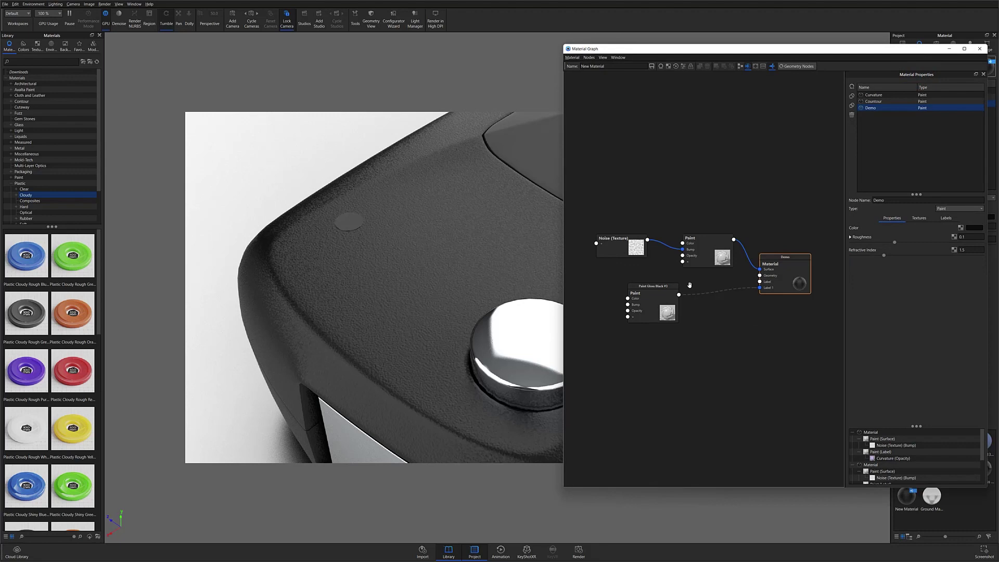
pyautogui.moveTo(704, 260); pyautogui.dragTo(710, 195)
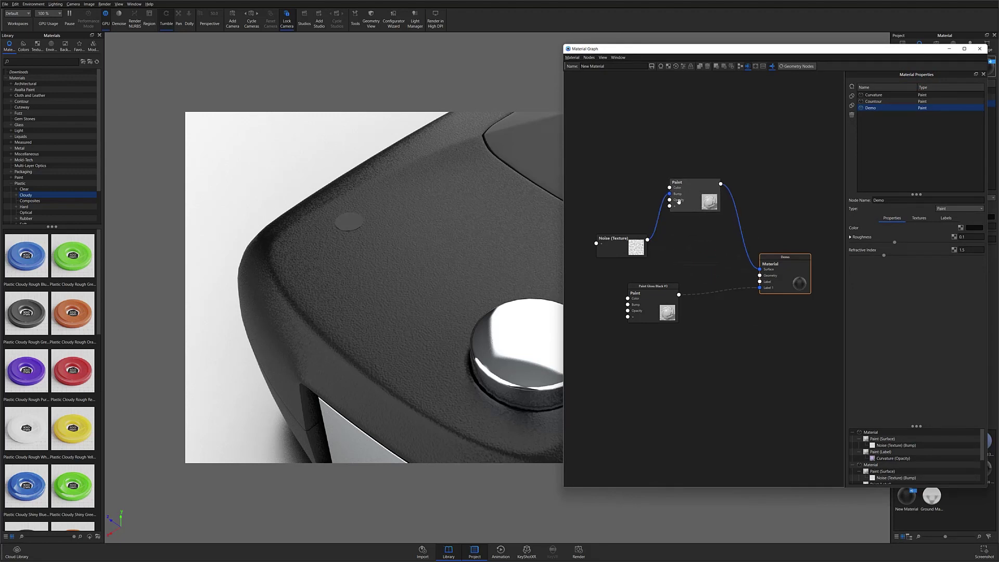
pyautogui.moveTo(625, 248); pyautogui.dragTo(623, 185)
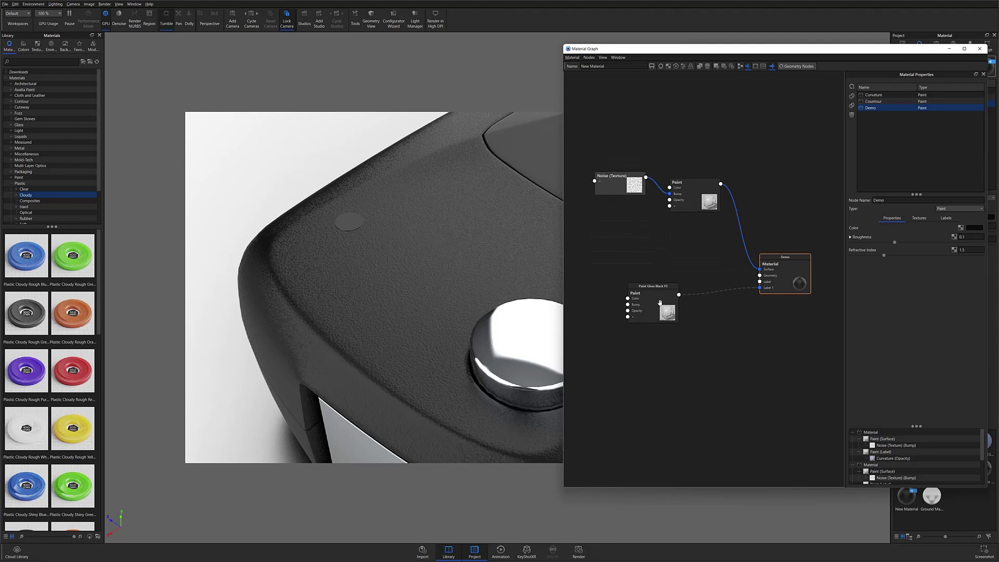
pyautogui.moveTo(660, 302)
pyautogui.mouseDown()
pyautogui.moveTo(645, 313)
pyautogui.moveTo(692, 330)
pyautogui.moveTo(678, 275)
pyautogui.moveTo(676, 319)
pyautogui.moveTo(671, 267)
pyautogui.moveTo(650, 291)
pyautogui.moveTo(654, 283)
pyautogui.mouseUp()
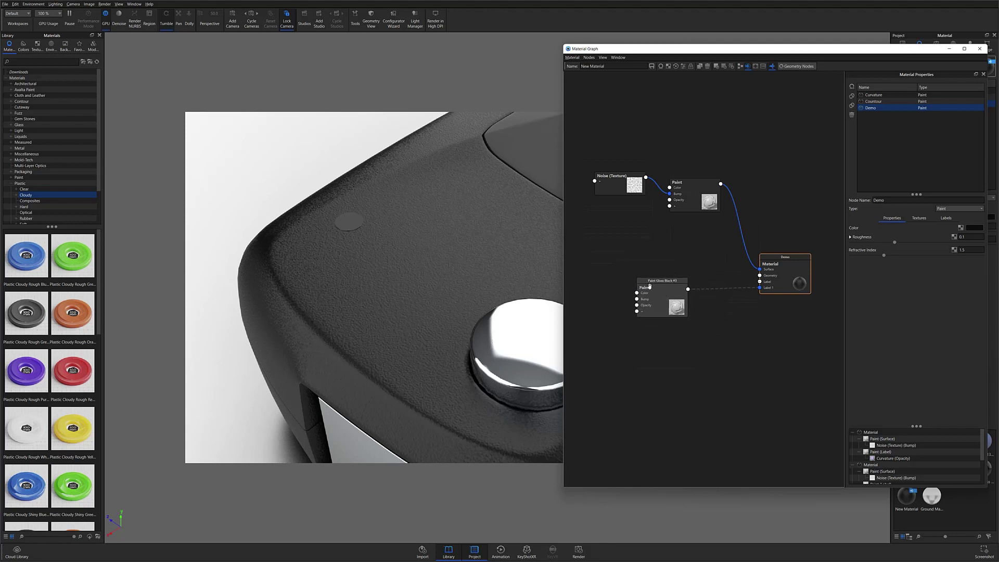
# Enable the gloss black Paint node's disabled connection to Label 1 and move the node closer to the Material node.
pyautogui.rightClick(709, 289)
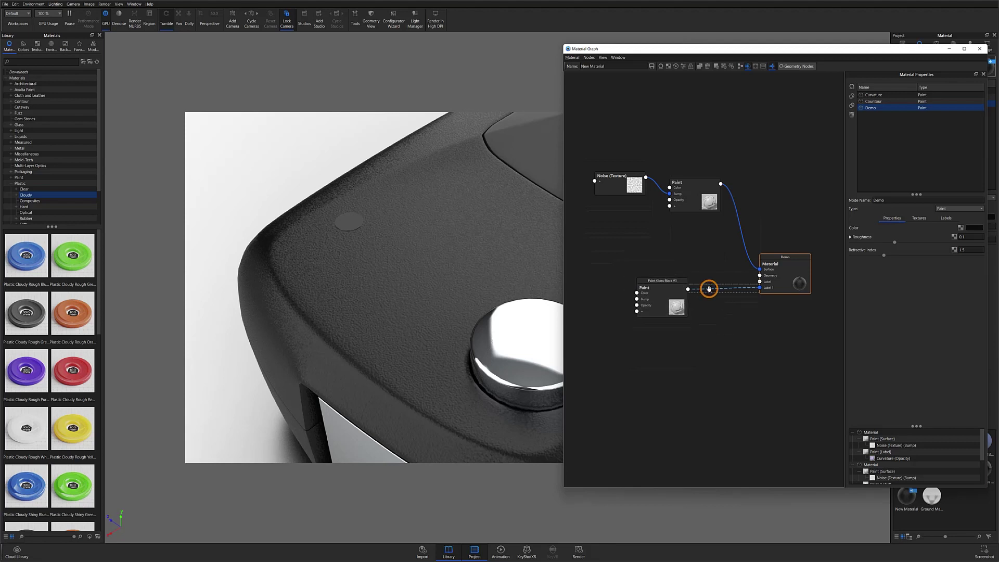
pyautogui.click(718, 299)
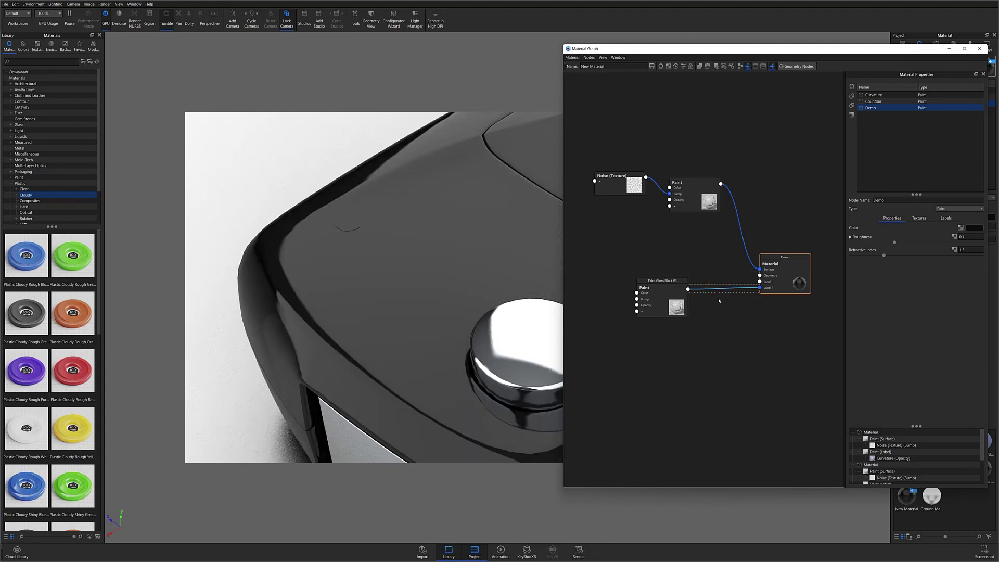
pyautogui.moveTo(659, 299); pyautogui.dragTo(712, 298)
# Add a Contour texture node to the graph and place it beside the gloss black Paint label node.
pyautogui.rightClick(623, 301)
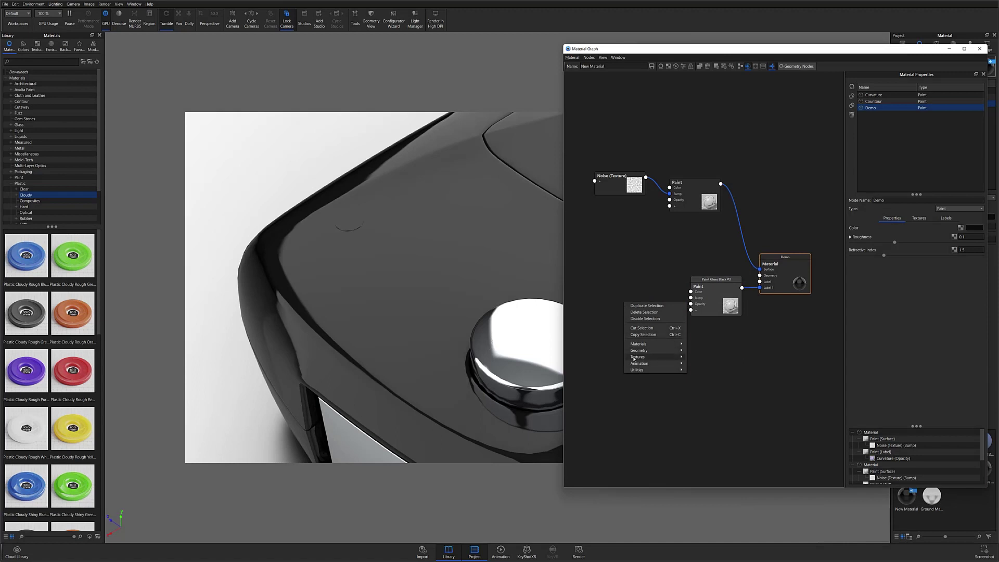
pyautogui.moveTo(645, 357)
pyautogui.click(701, 448)
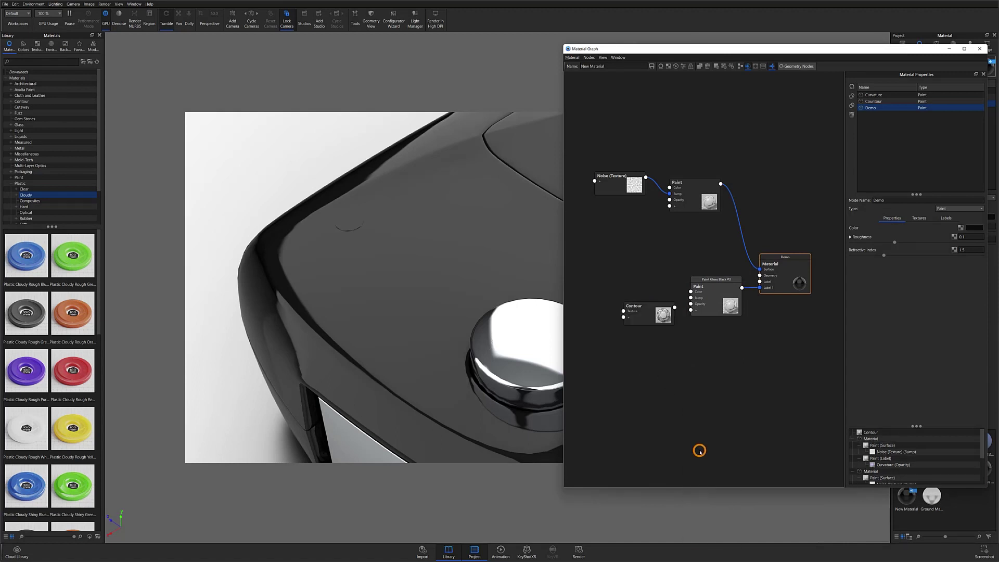
pyautogui.moveTo(655, 318); pyautogui.dragTo(638, 297)
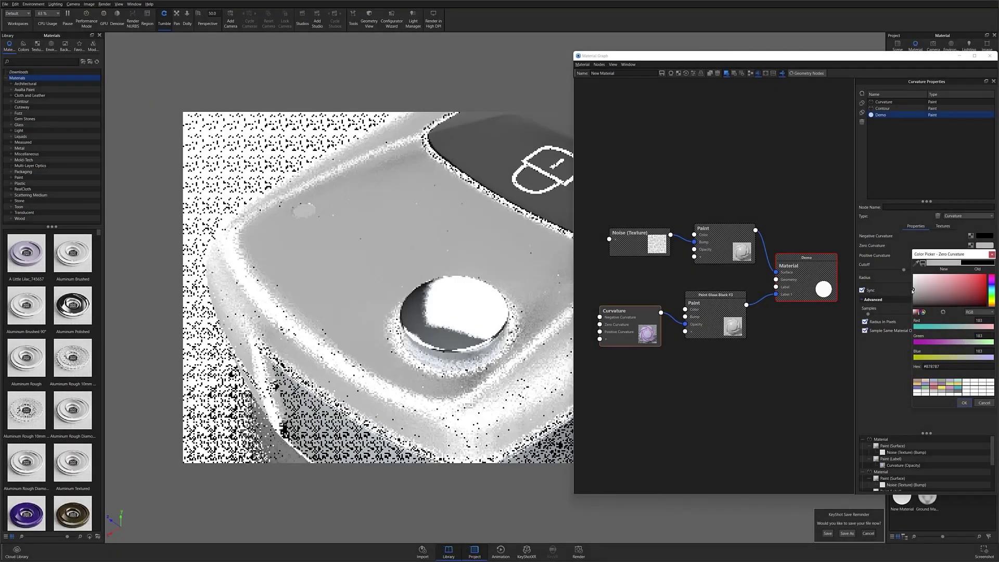
# Darken the Curvature texture's Zero Curvature colour to a dark grey.
pyautogui.moveTo(910, 294); pyautogui.dragTo(905, 306)
pyautogui.click(963, 403)
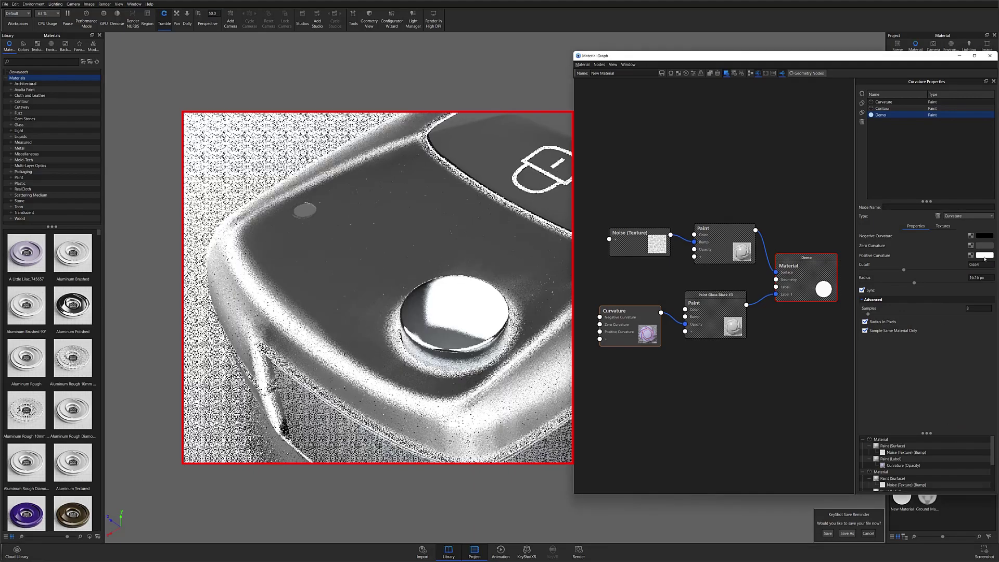
pyautogui.click(984, 236)
pyautogui.click(991, 245)
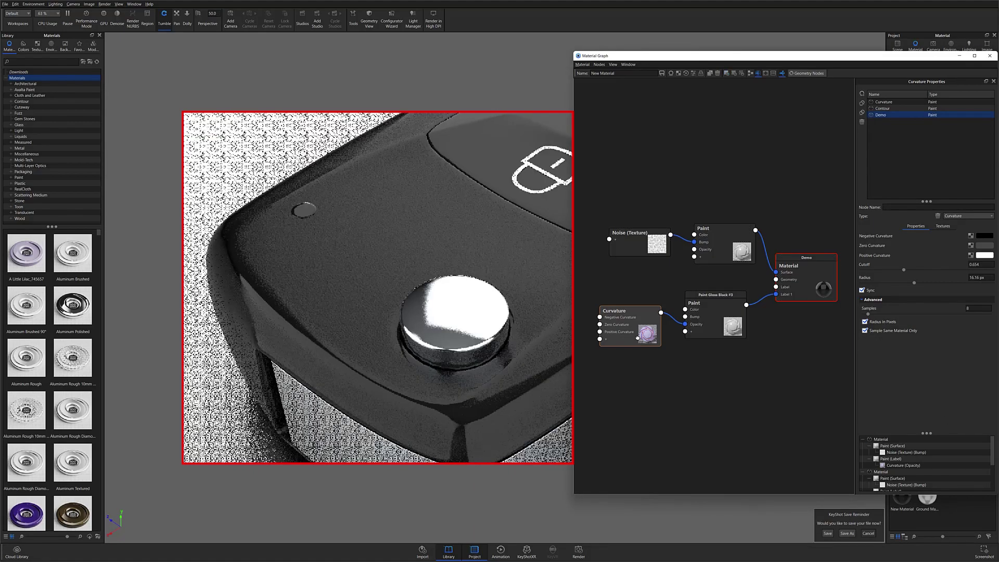
pyautogui.click(984, 245)
pyautogui.moveTo(913, 294); pyautogui.dragTo(911, 306)
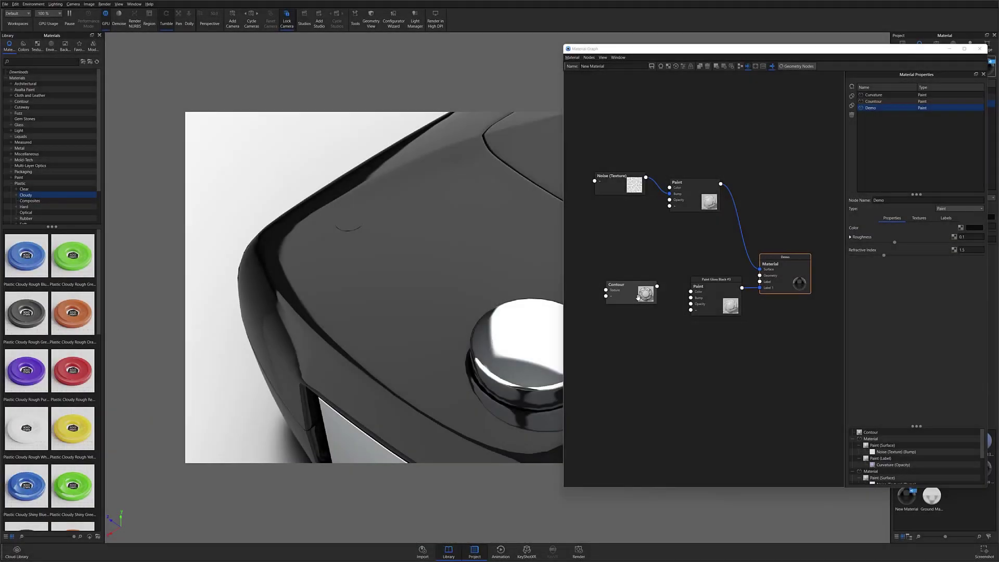
# Connect the Contour texture to the gloss black Paint label's Opacity and preview the Contour node on the model.
pyautogui.moveTo(663, 292); pyautogui.dragTo(691, 304)
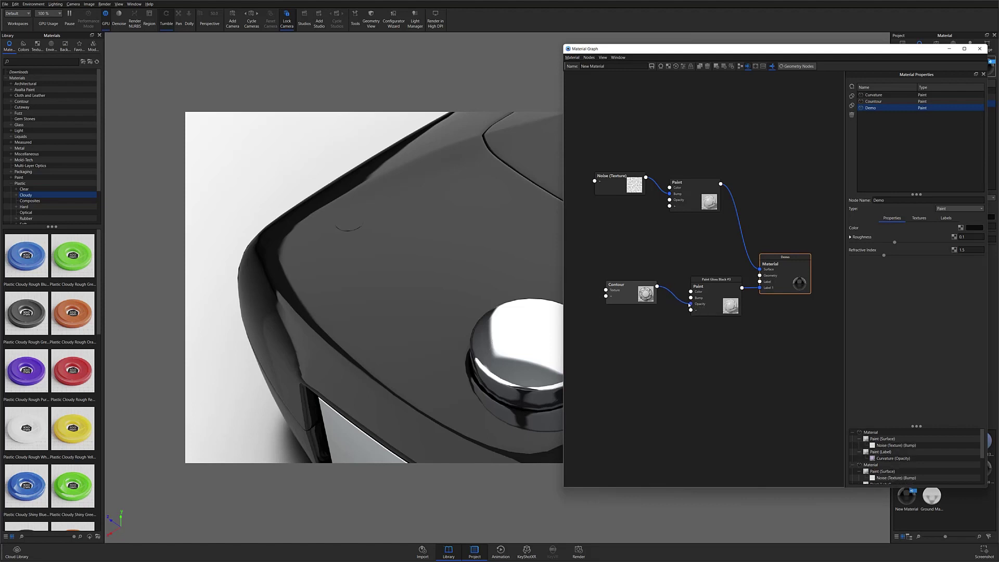
pyautogui.moveTo(628, 289); pyautogui.dragTo(628, 277)
pyautogui.click(628, 277)
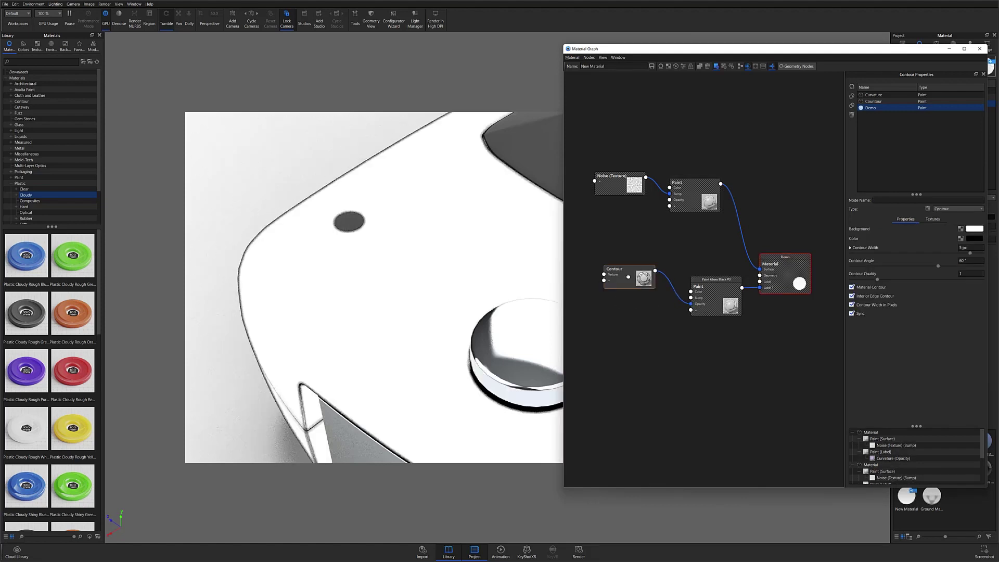
# Set the Contour texture's Background to black and its Color to white.
pyautogui.click(974, 229)
pyautogui.click(915, 307)
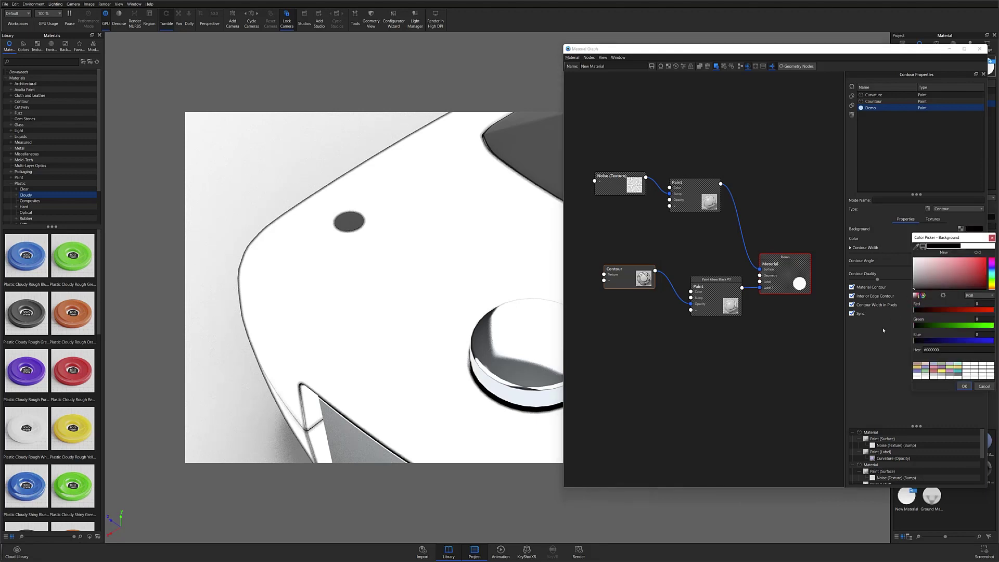
pyautogui.click(974, 238)
pyautogui.click(967, 346)
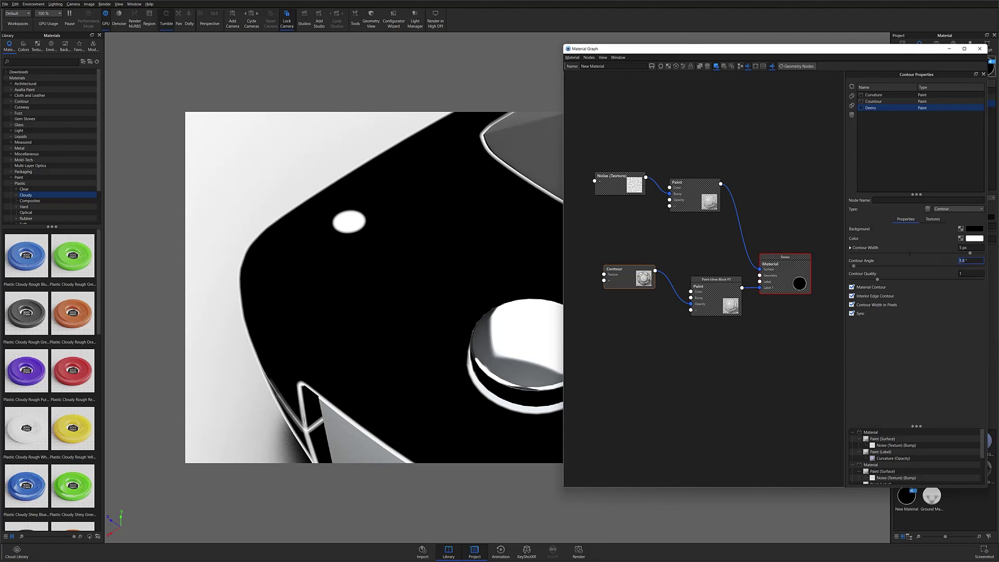
# Set the Contour Angle to 1.8°, end the node preview and adjust the angle to about 4.95°.
pyautogui.press('Tab')
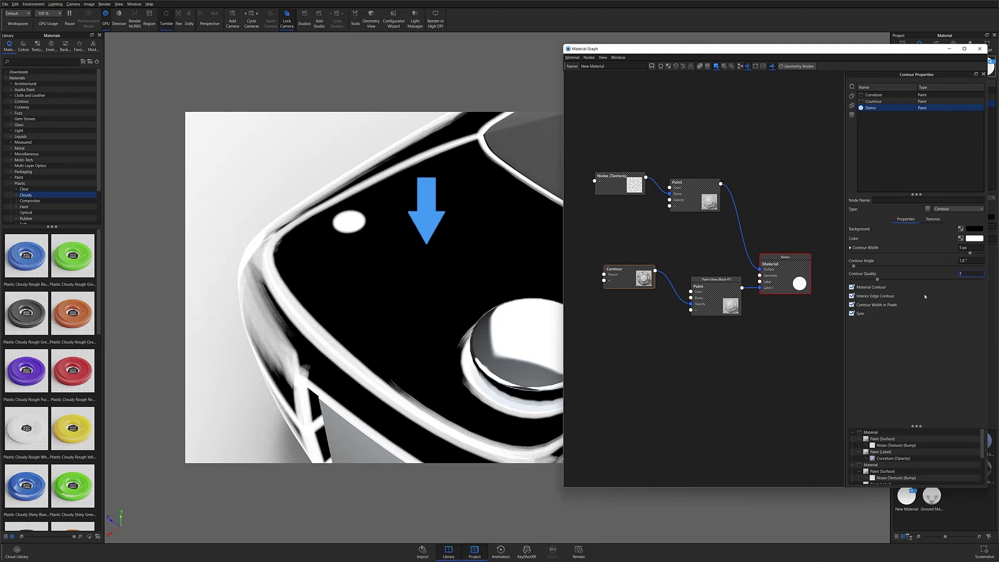
pyautogui.click(617, 273)
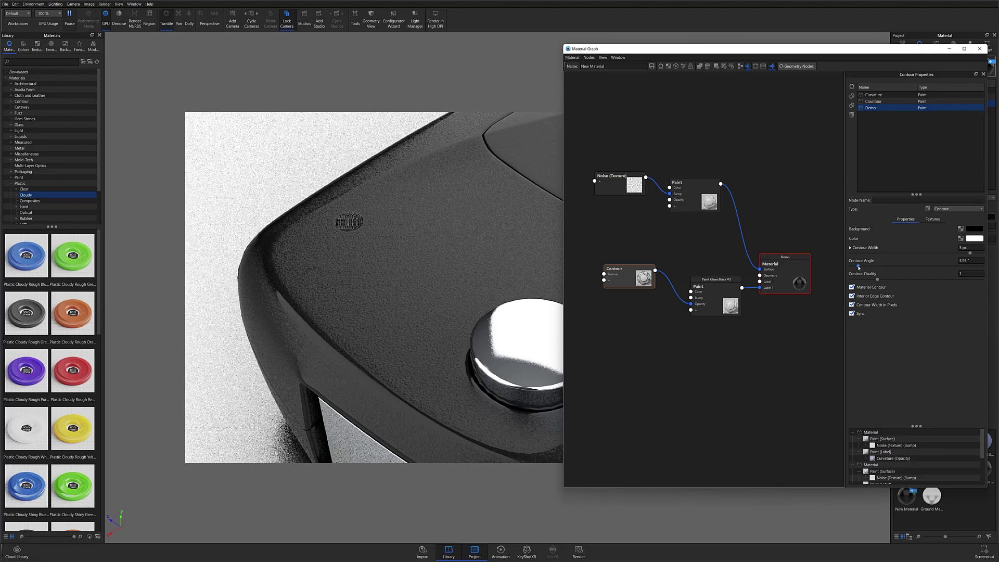
pyautogui.moveTo(857, 267); pyautogui.dragTo(857, 266)
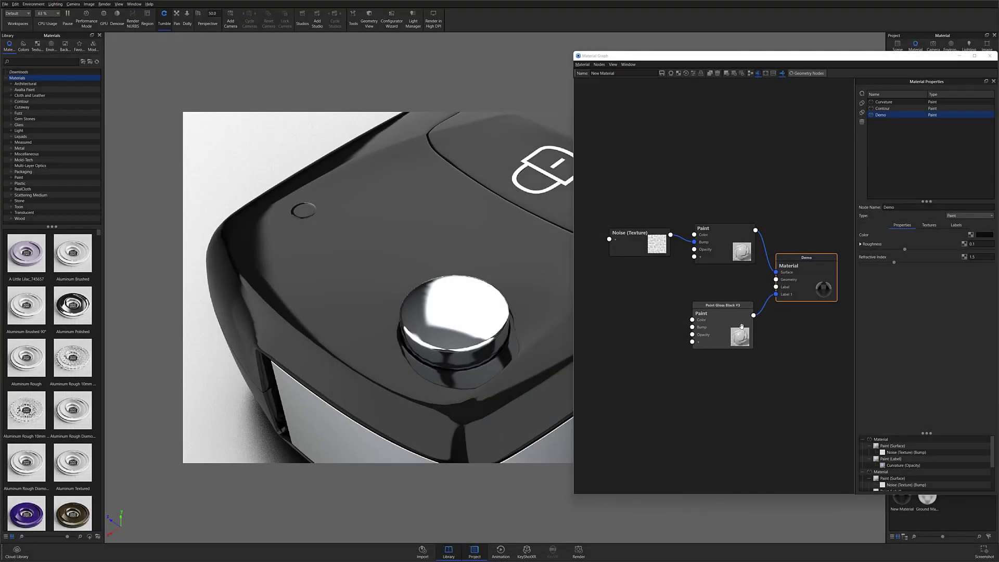
# Add a Curvature texture node beside the gloss black Paint label node and connect it to that node's Opacity.
pyautogui.moveTo(741, 326); pyautogui.dragTo(719, 306)
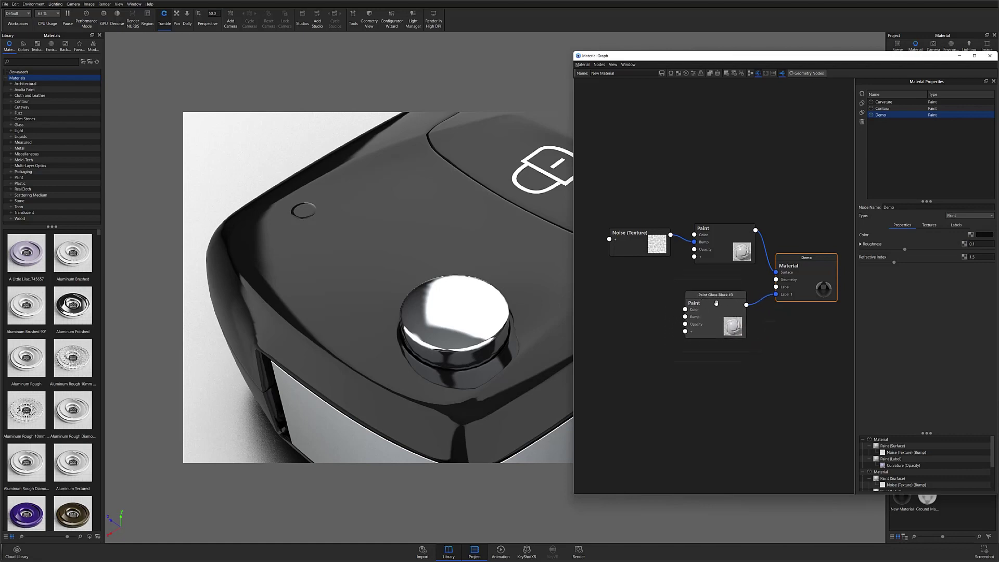
pyautogui.rightClick(614, 320)
pyautogui.moveTo(630, 376)
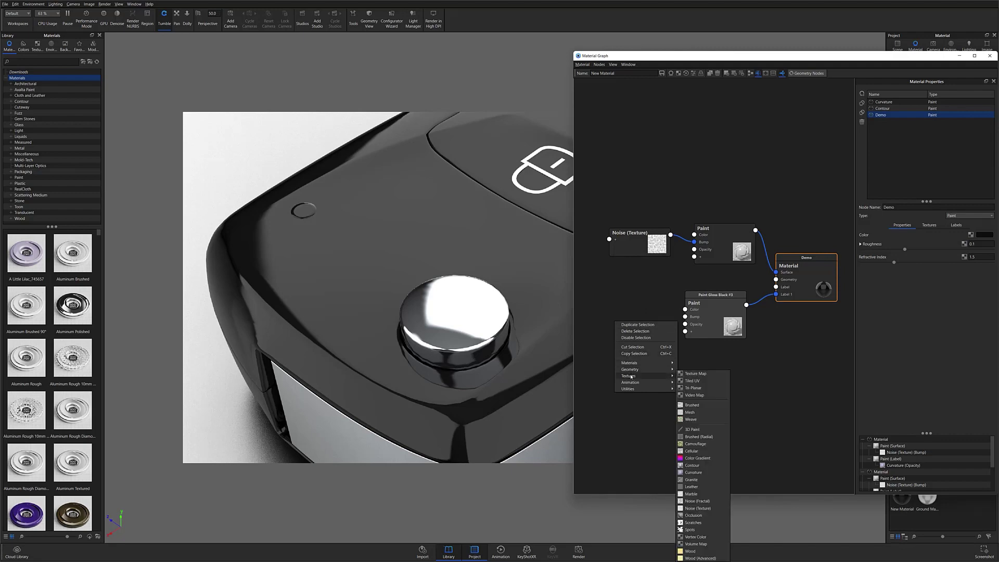
pyautogui.click(693, 472)
pyautogui.moveTo(620, 350); pyautogui.dragTo(606, 336)
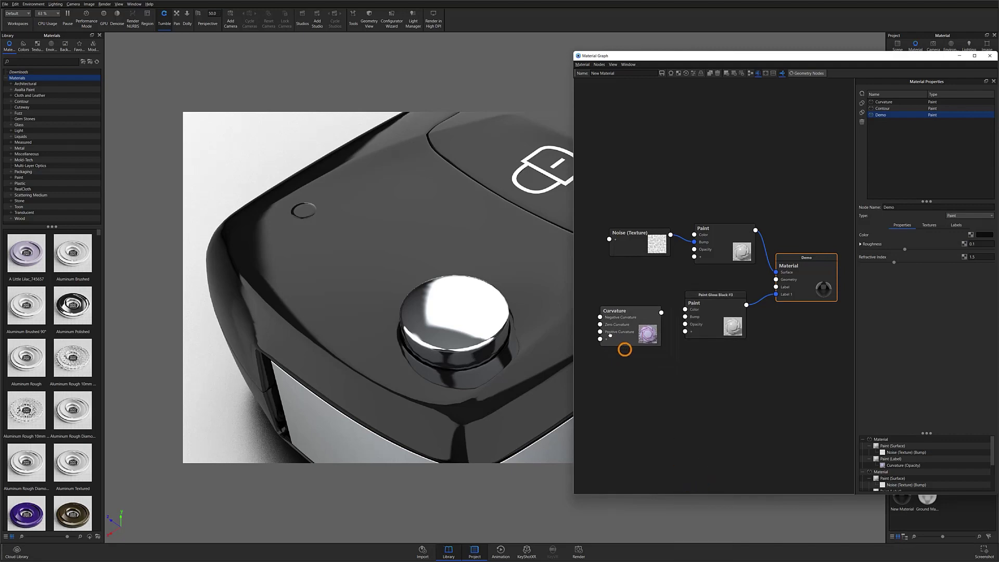
pyautogui.moveTo(661, 313); pyautogui.dragTo(681, 327)
# Preview the Curvature texture on the model and set its Negative Curvature and Zero Curvature colours to black.
pyautogui.click(636, 323)
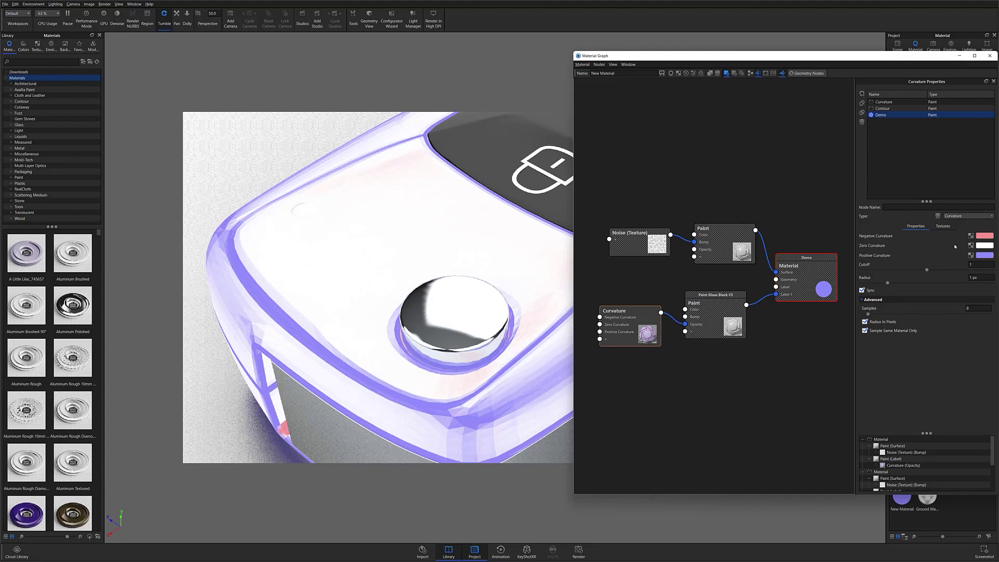
pyautogui.click(981, 236)
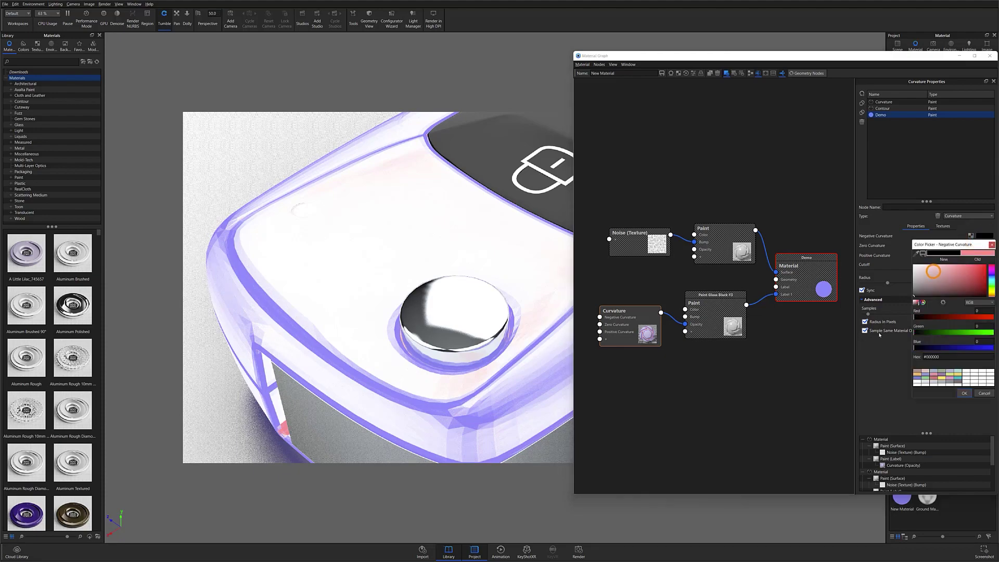
pyautogui.click(963, 392)
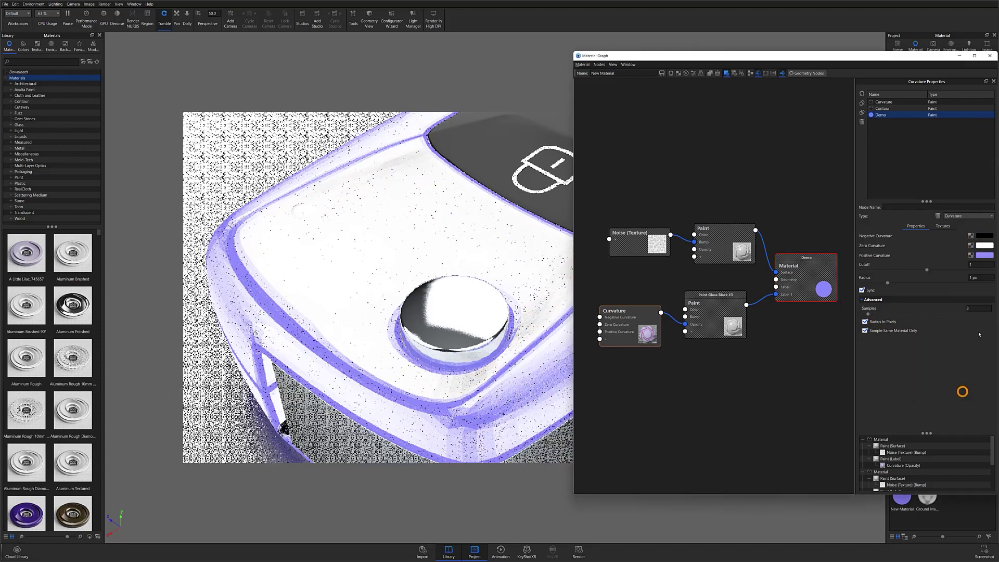
pyautogui.click(982, 245)
pyautogui.moveTo(925, 280); pyautogui.dragTo(915, 307)
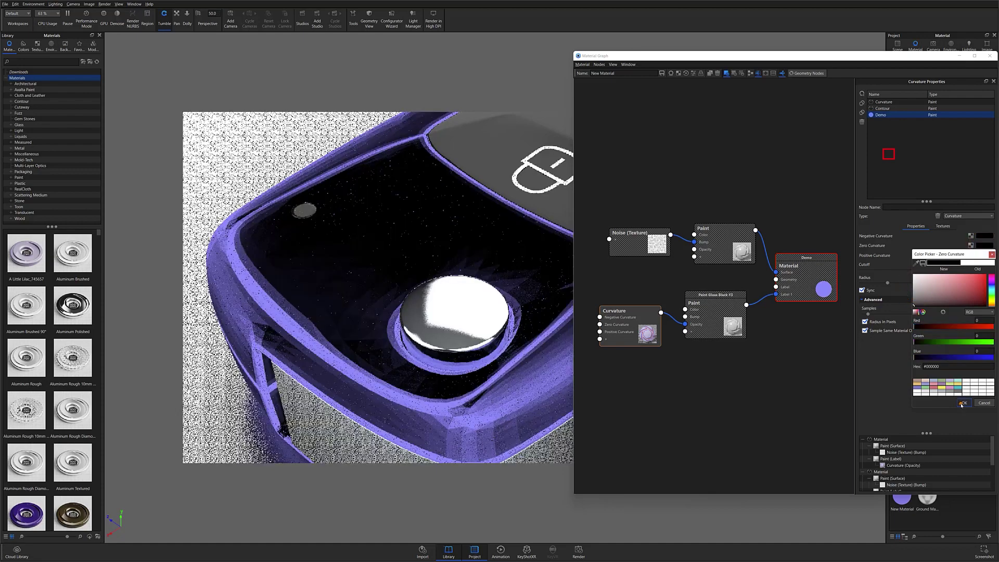
pyautogui.click(962, 403)
# Set the Curvature texture's Positive Curvature colour to white.
pyautogui.click(984, 255)
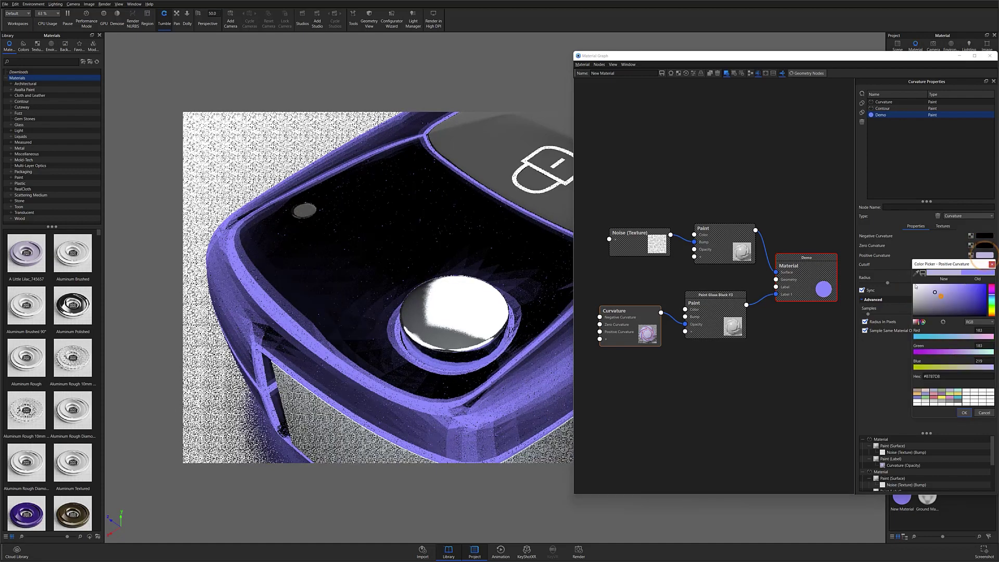
pyautogui.moveTo(940, 296); pyautogui.dragTo(862, 274)
pyautogui.click(963, 412)
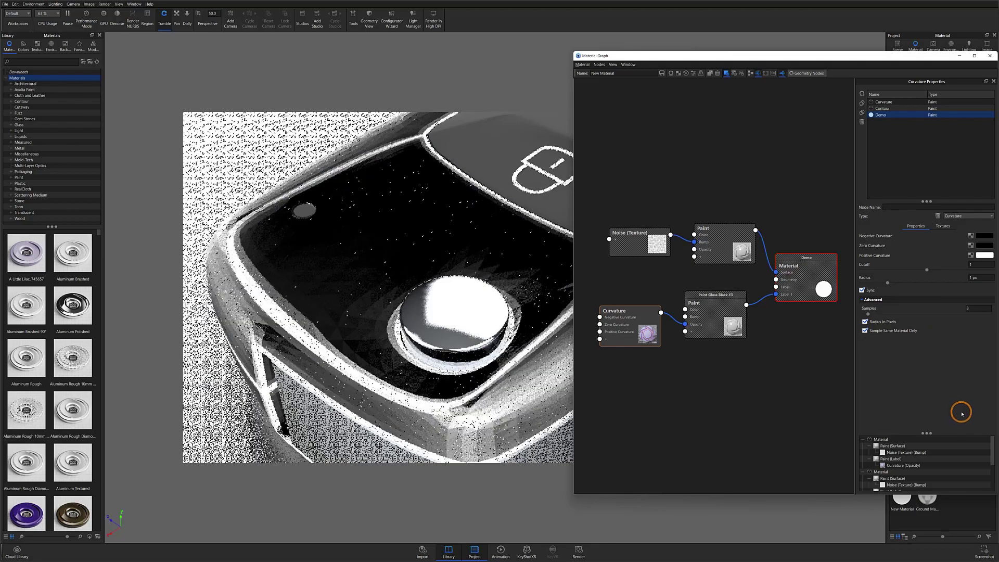
# Adjust the Curvature texture's Cutoff to about 0.654 and Radius to about 16.16 px, and preview the texture on the model.
pyautogui.moveTo(926, 269)
pyautogui.mouseDown()
pyautogui.moveTo(867, 284)
pyautogui.moveTo(948, 286)
pyautogui.moveTo(913, 284)
pyautogui.mouseUp()
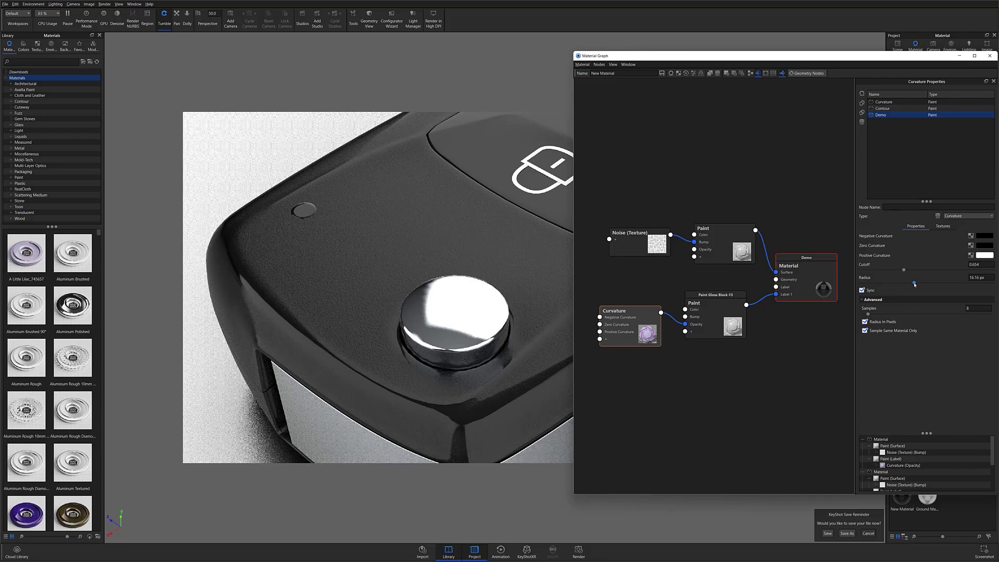
pyautogui.press('c')
# Set the Curvature texture's Zero Curvature colour to a dark grey and fine-tune its shade.
pyautogui.click(984, 245)
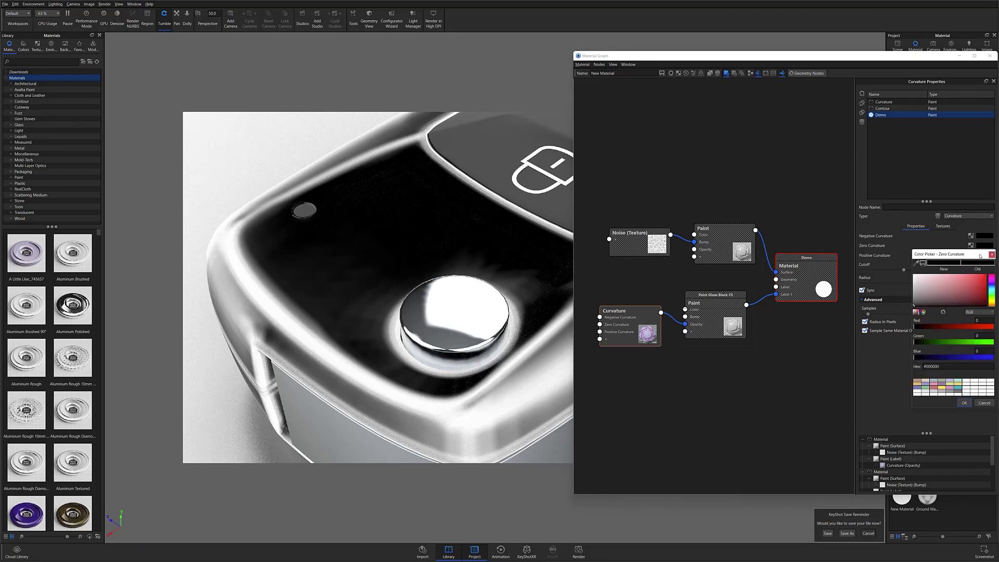
pyautogui.moveTo(936, 289); pyautogui.dragTo(905, 305)
pyautogui.click(963, 404)
pyautogui.click(983, 245)
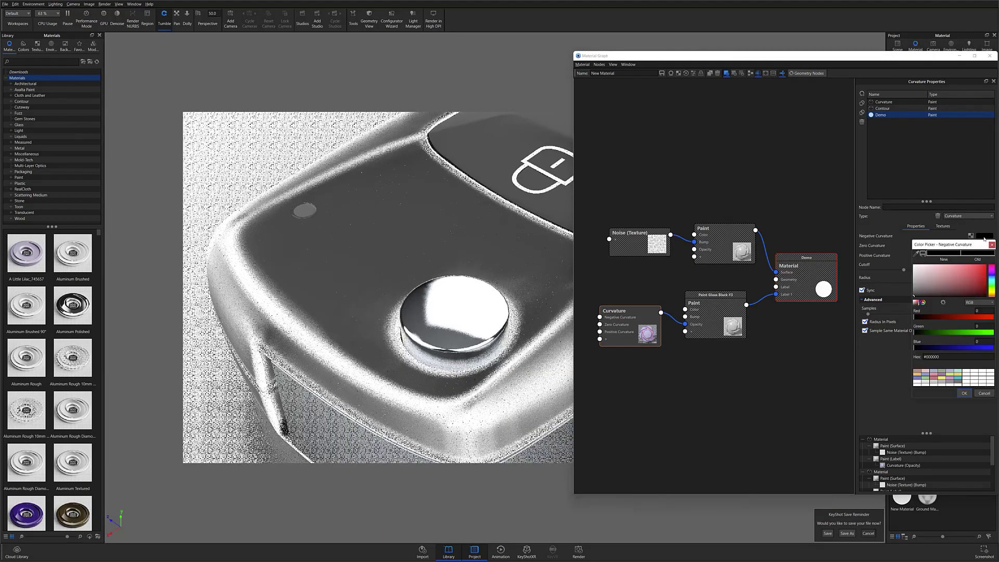
pyautogui.click(992, 254)
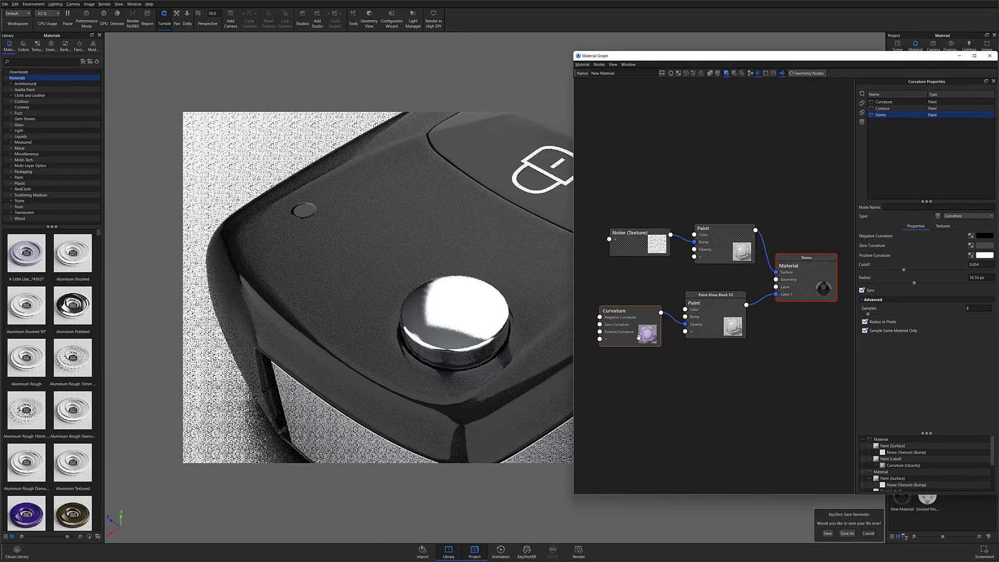
pyautogui.click(984, 245)
pyautogui.moveTo(918, 298); pyautogui.dragTo(910, 305)
pyautogui.click(964, 403)
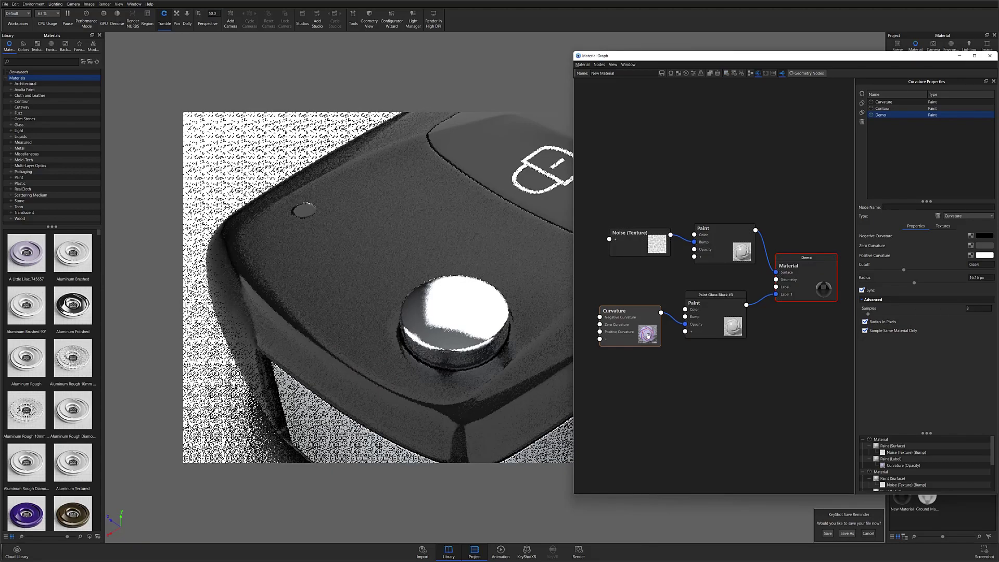